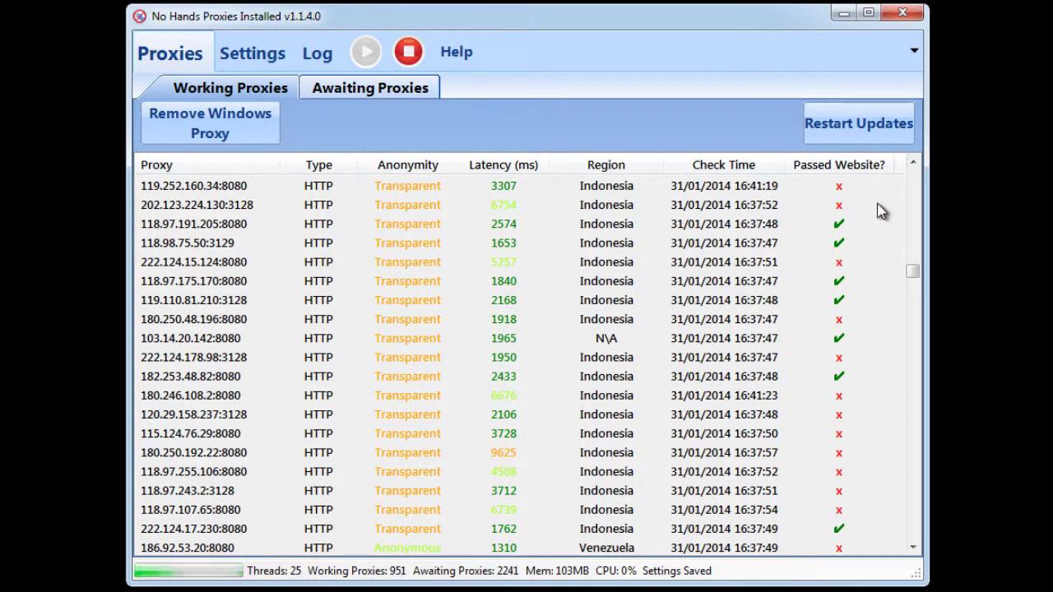
Step: Examine the working proxies list, checking anonymity, latency, region and which proxies passed the website check
{"action": "left_click", "coordinate": [852, 243]}
{"action": "scroll", "coordinate": [852, 243], "scroll_direction": "up", "scroll_amount": 10}
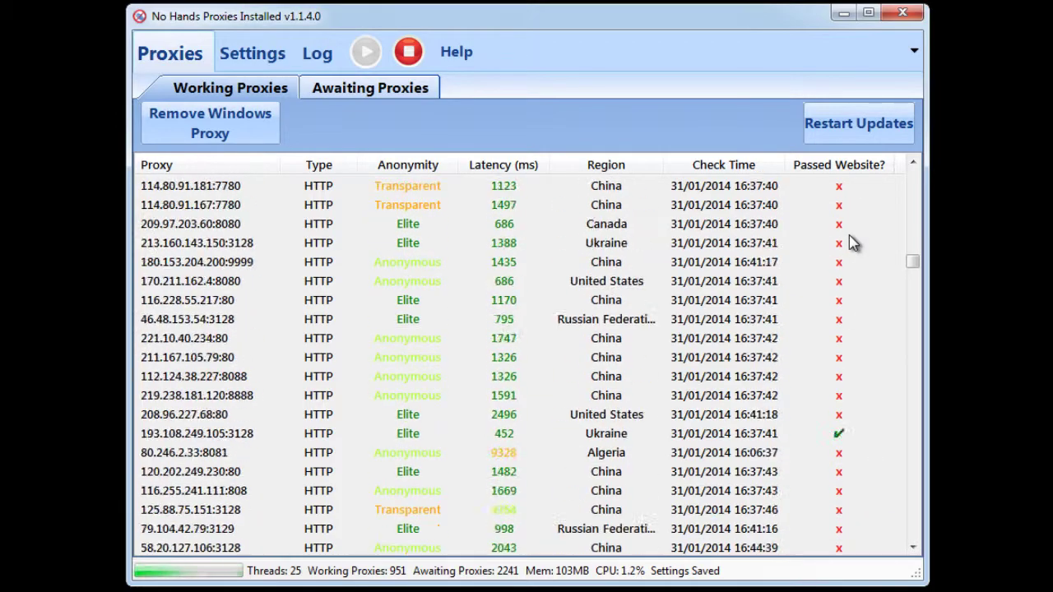
{"action": "scroll", "coordinate": [852, 242], "scroll_direction": "down", "scroll_amount": 8}
{"action": "scroll", "coordinate": [852, 242], "scroll_direction": "down", "scroll_amount": 15}
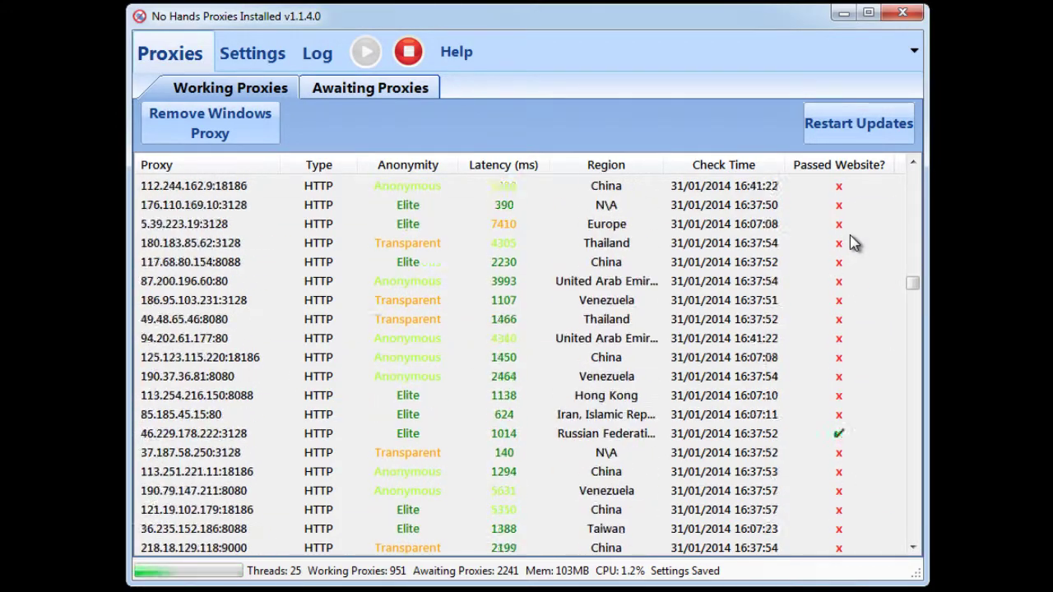
{"action": "scroll", "coordinate": [852, 243], "scroll_direction": "up", "scroll_amount": 12}
{"action": "scroll", "coordinate": [852, 243], "scroll_direction": "up", "scroll_amount": 2}
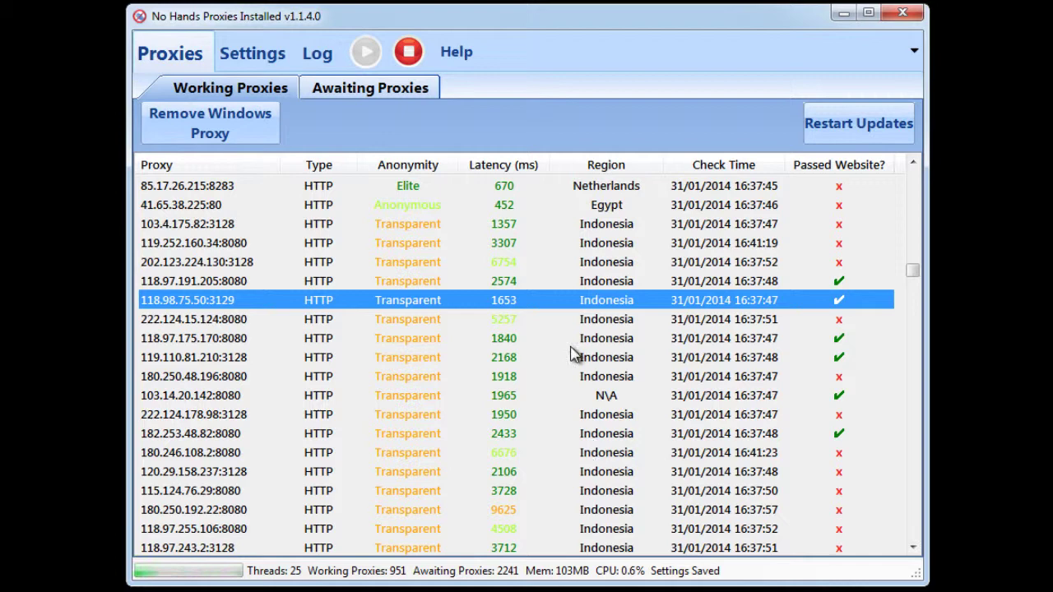
Step: Review the proxy output settings and check the folder and file path used for the local text file output
{"action": "left_click", "coordinate": [253, 55]}
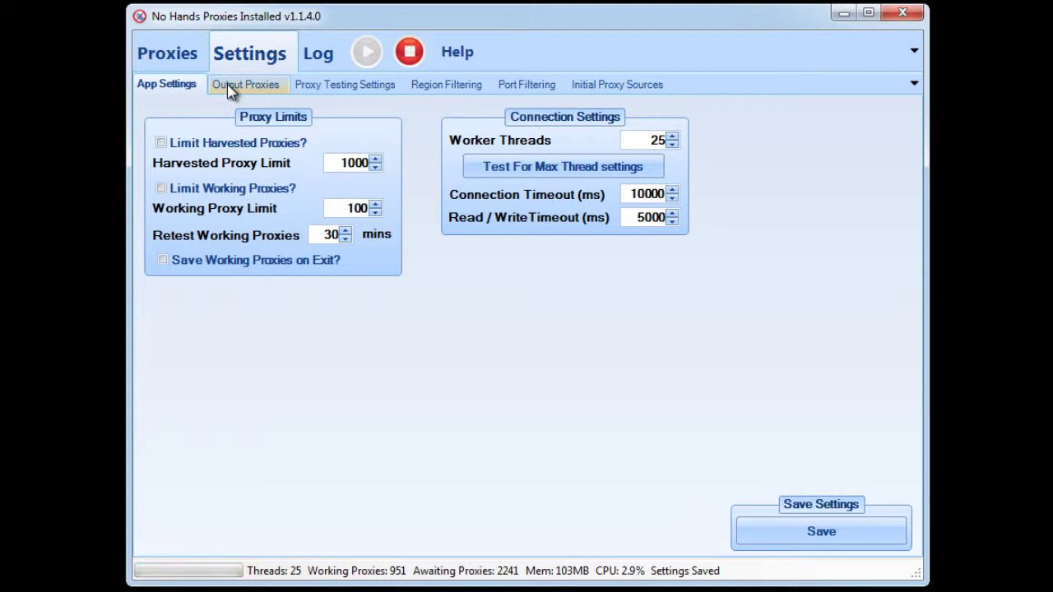
{"action": "left_click", "coordinate": [231, 89]}
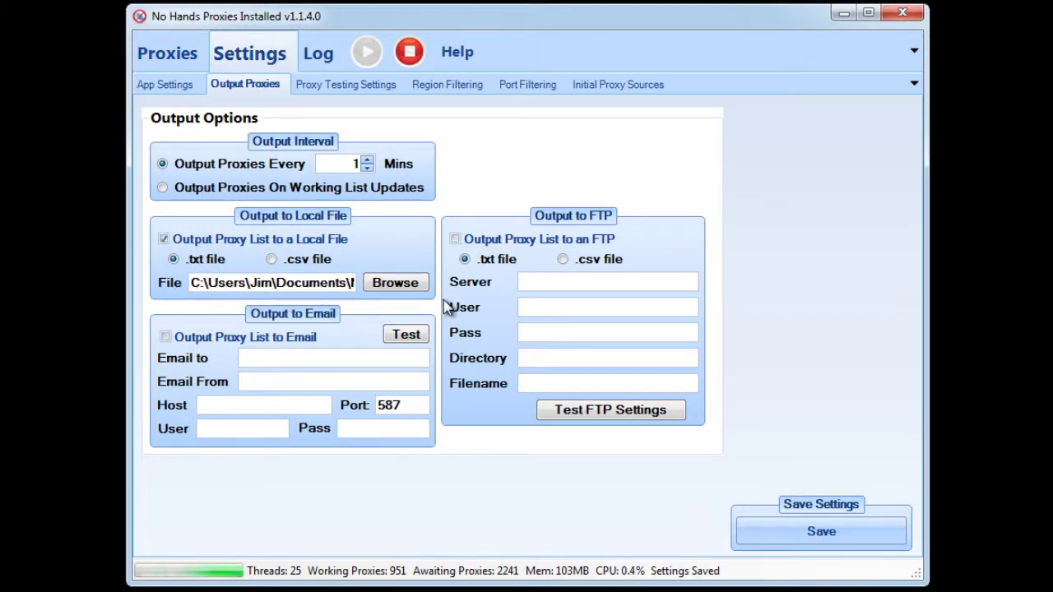
{"action": "left_click", "coordinate": [403, 288]}
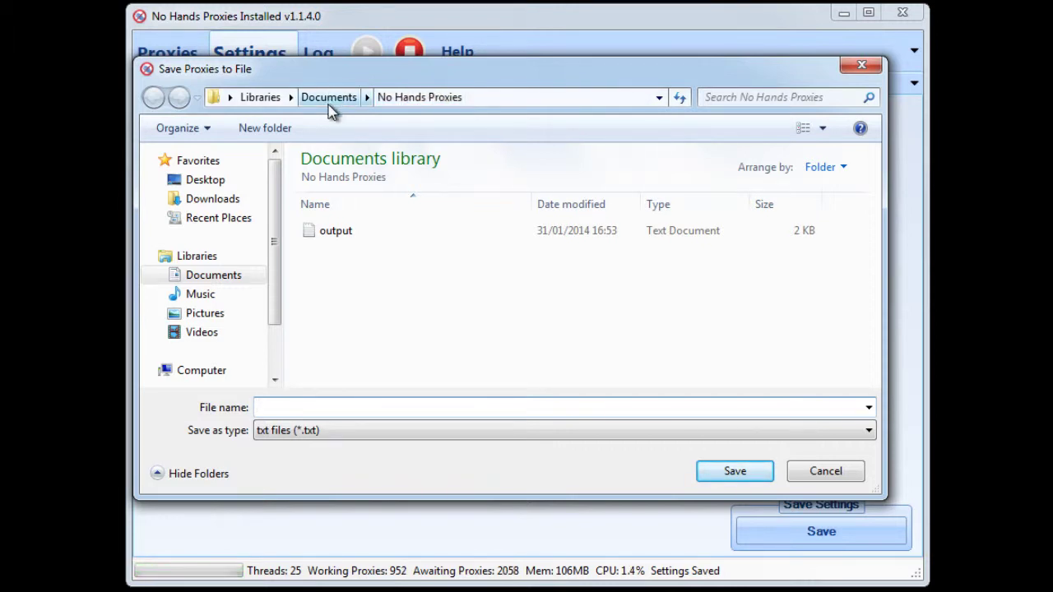
{"action": "left_click", "coordinate": [343, 234]}
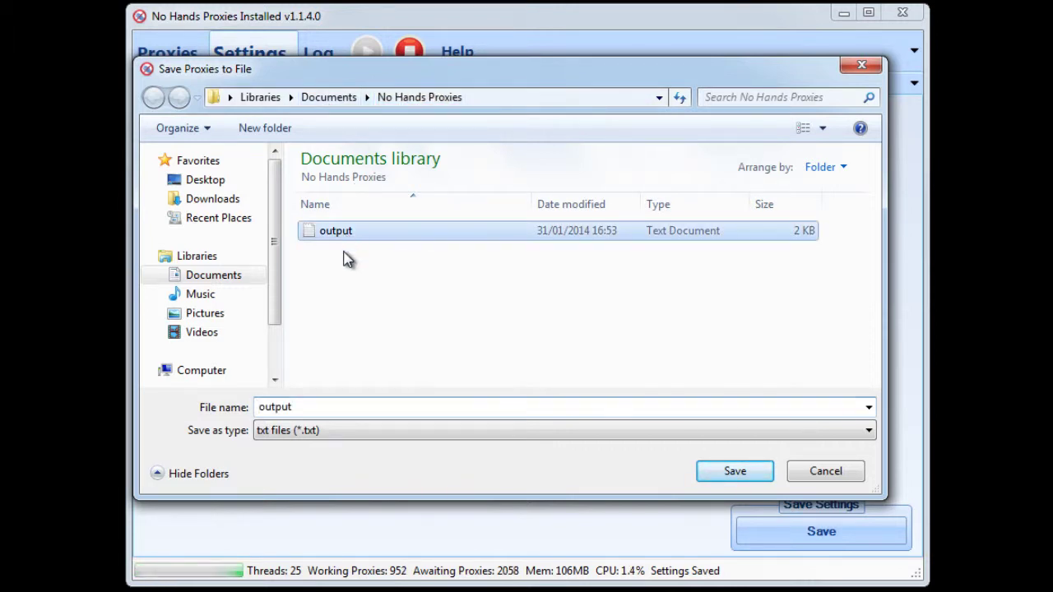
{"action": "left_click", "coordinate": [825, 473]}
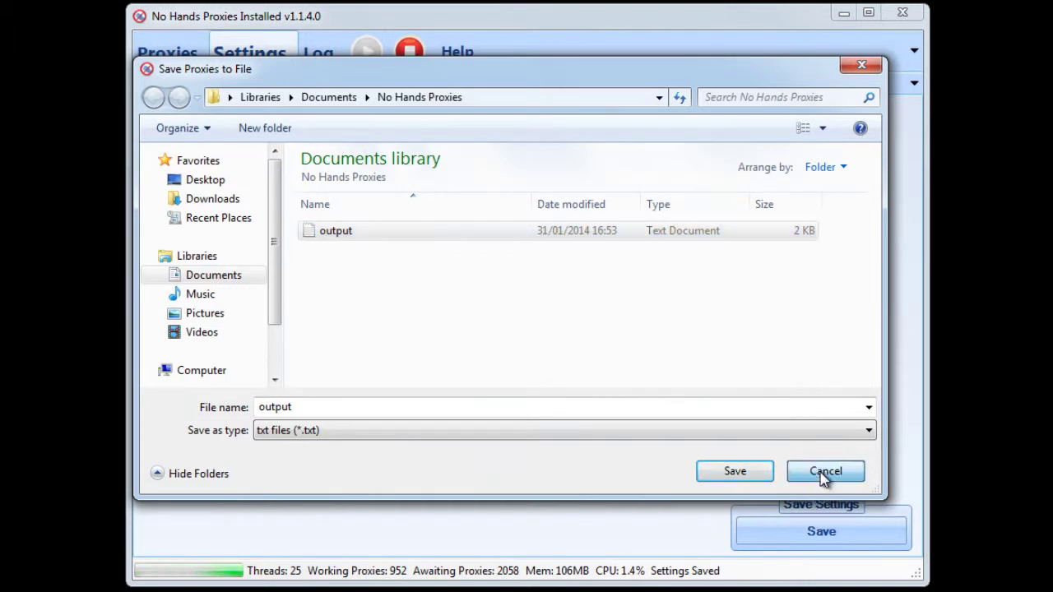
{"action": "left_click_drag", "start_coordinate": [271, 283], "coordinate": [371, 288]}
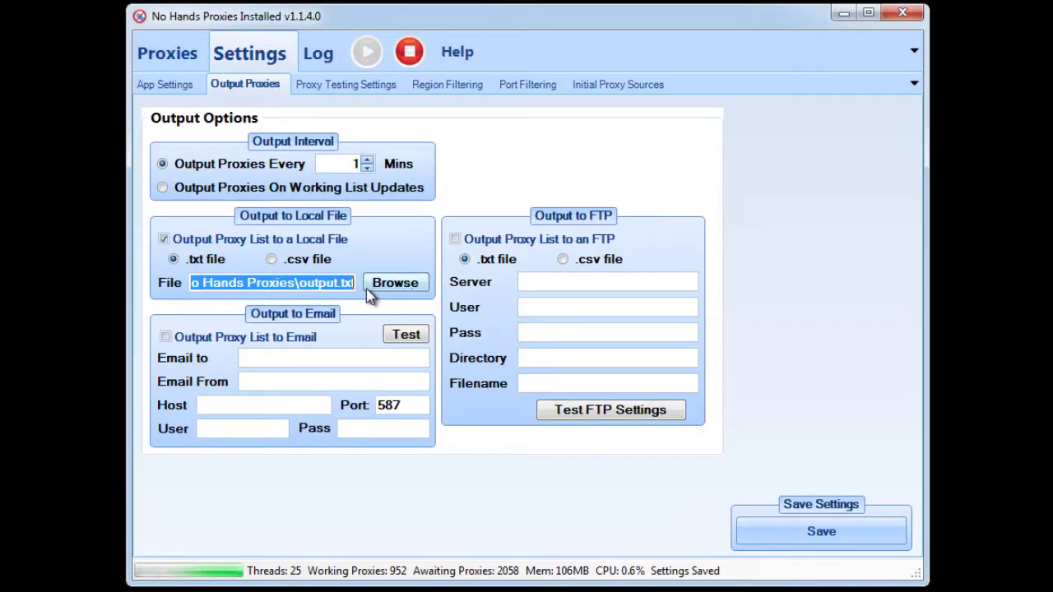
{"action": "left_click", "coordinate": [299, 283]}
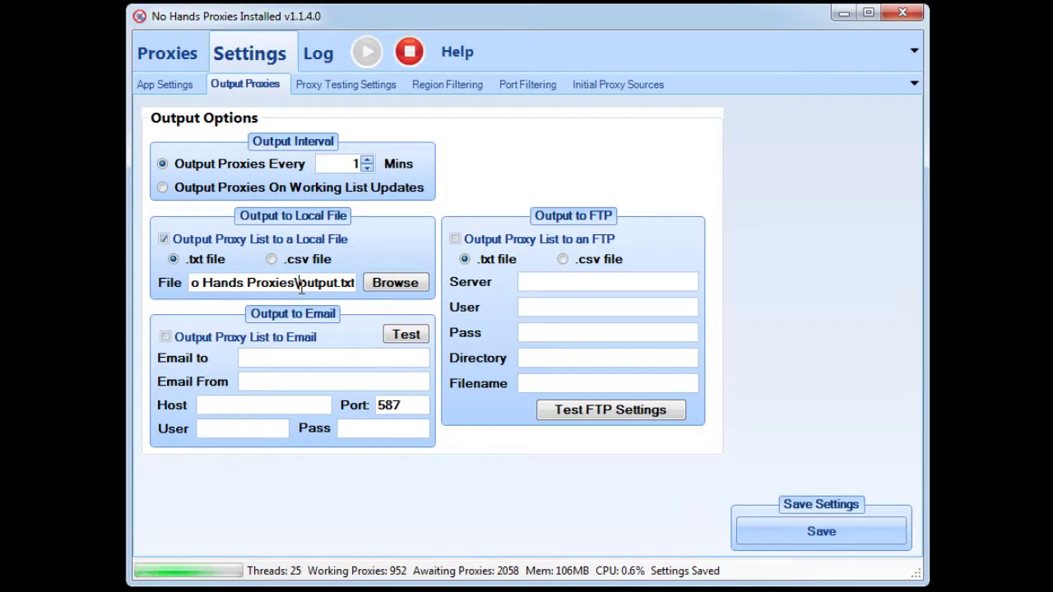
Step: Save the proxy testing settings and restart updates of the working proxies list
{"action": "left_click", "coordinate": [323, 85]}
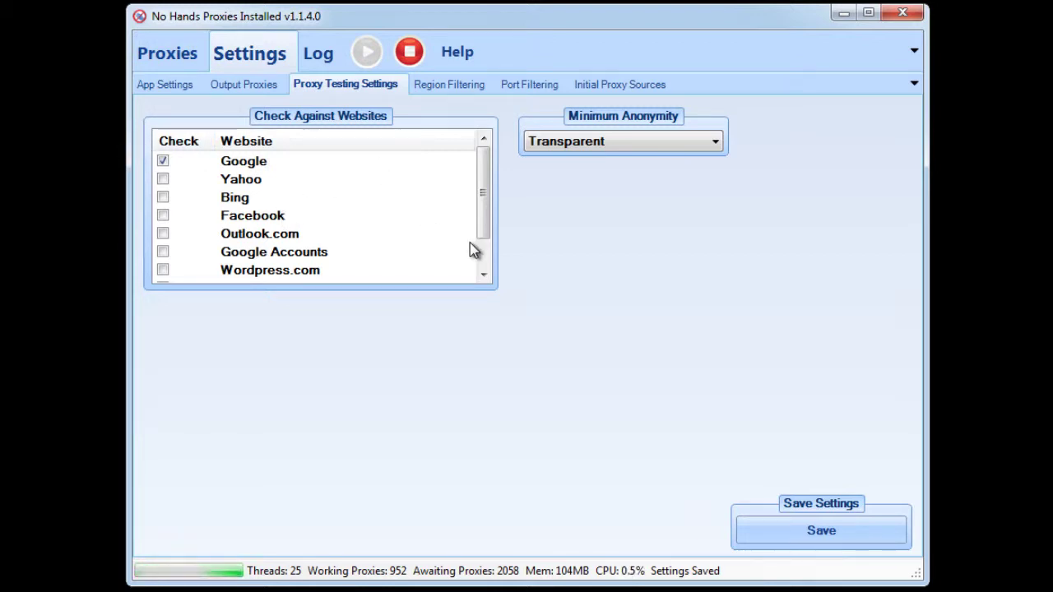
{"action": "left_click", "coordinate": [763, 530]}
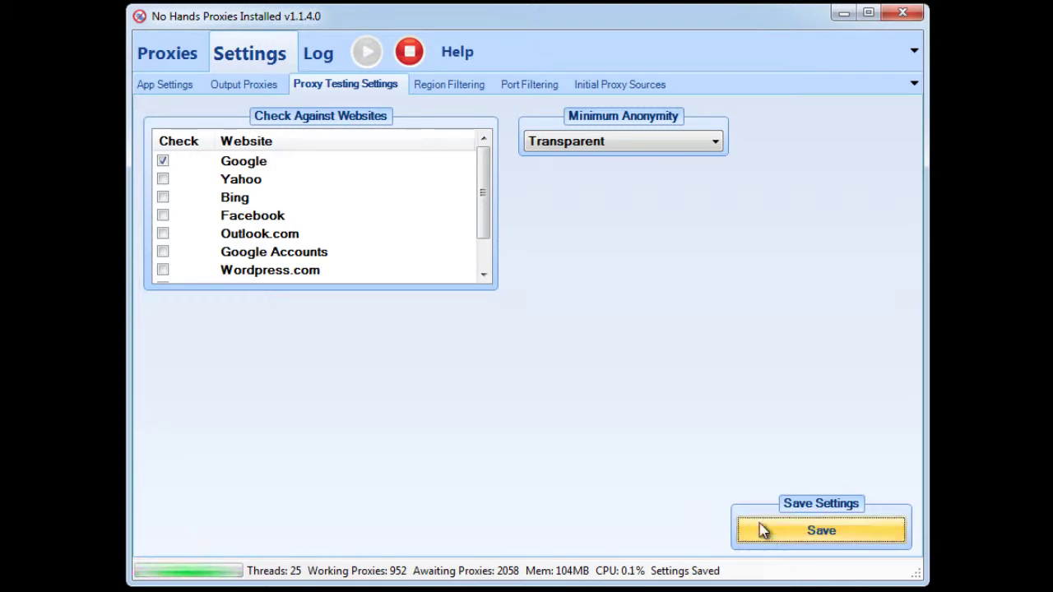
{"action": "left_click", "coordinate": [173, 62]}
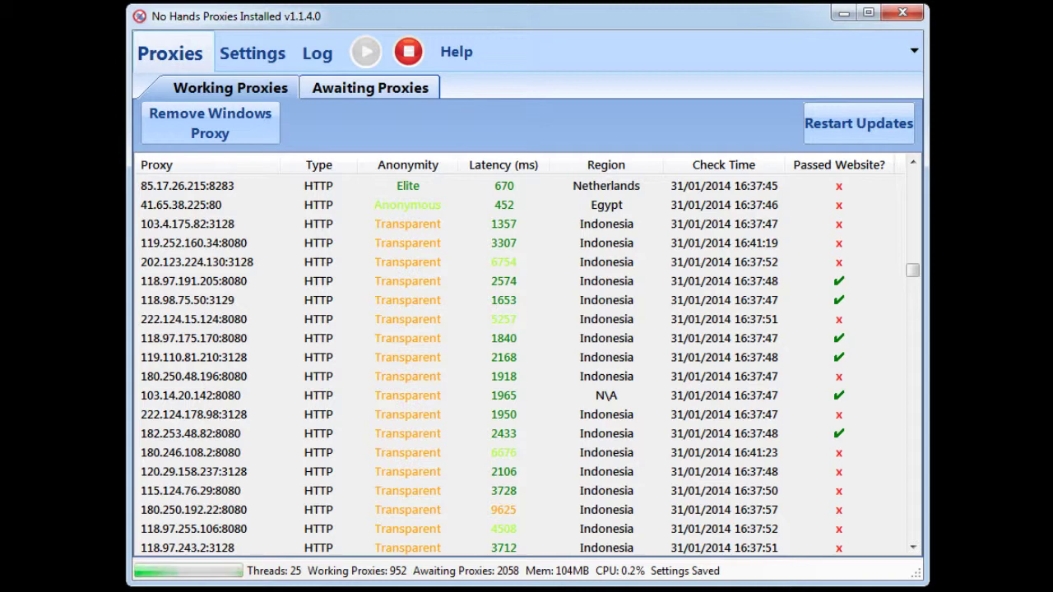
{"action": "left_click", "coordinate": [856, 124]}
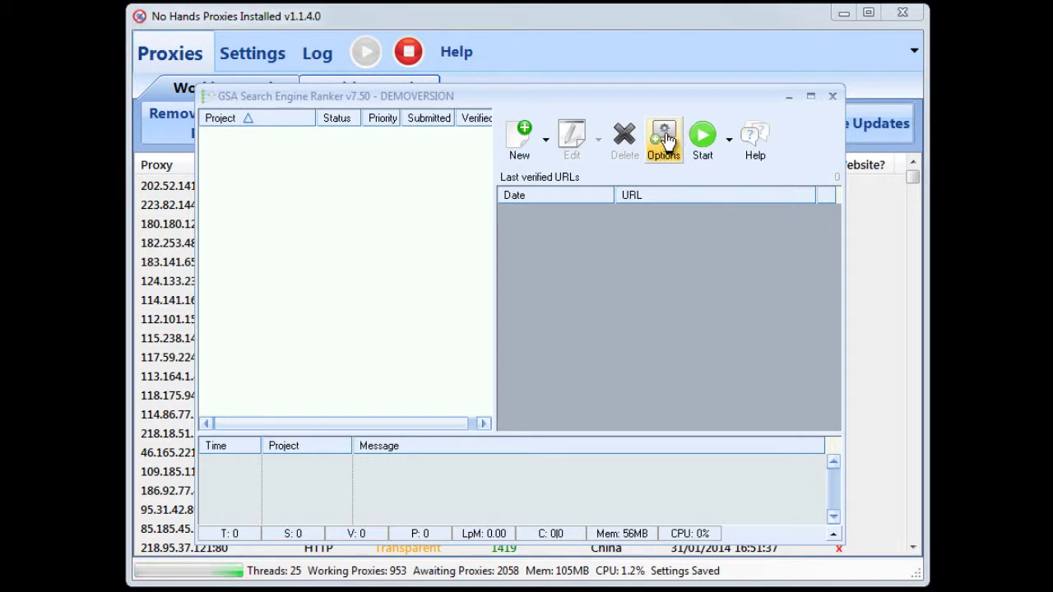
Step: Switch to GSA Search Engine Ranker and open the Submission section of its options
{"action": "left_click", "coordinate": [665, 142]}
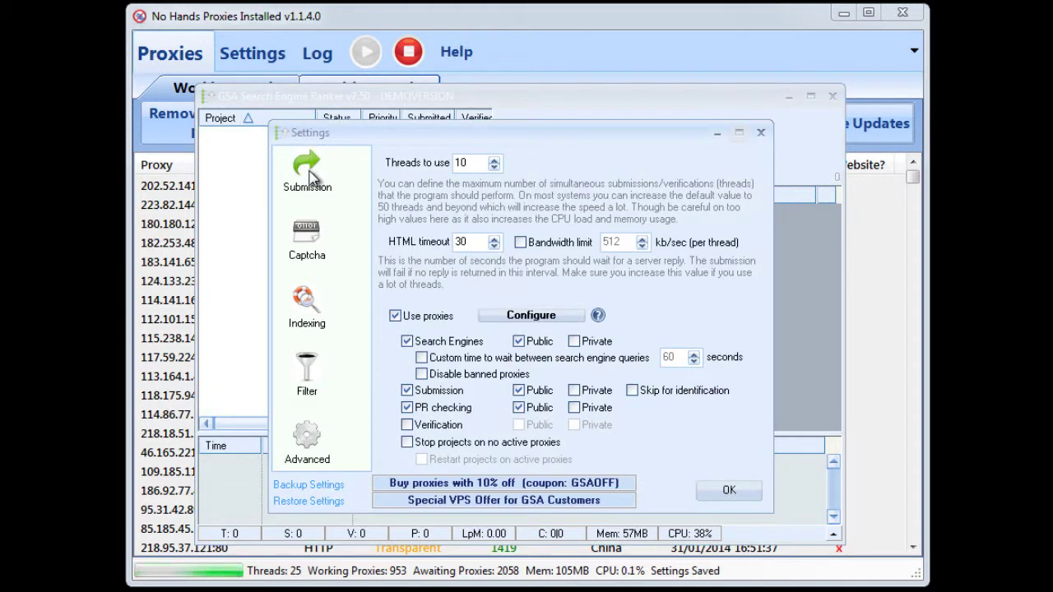
{"action": "left_click", "coordinate": [310, 175]}
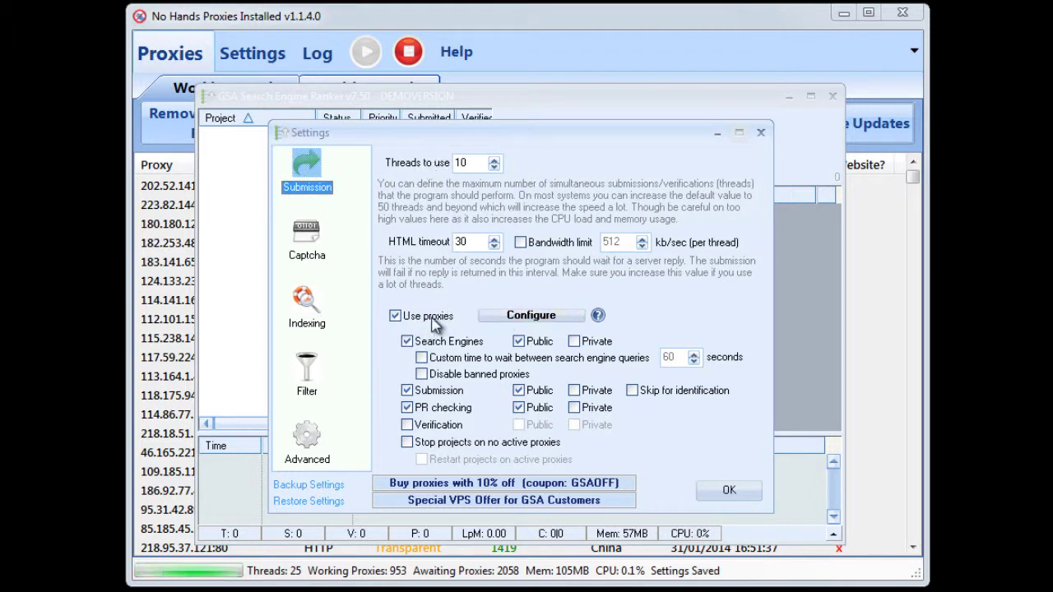
{"action": "left_click", "coordinate": [402, 316]}
{"action": "left_click", "coordinate": [403, 316]}
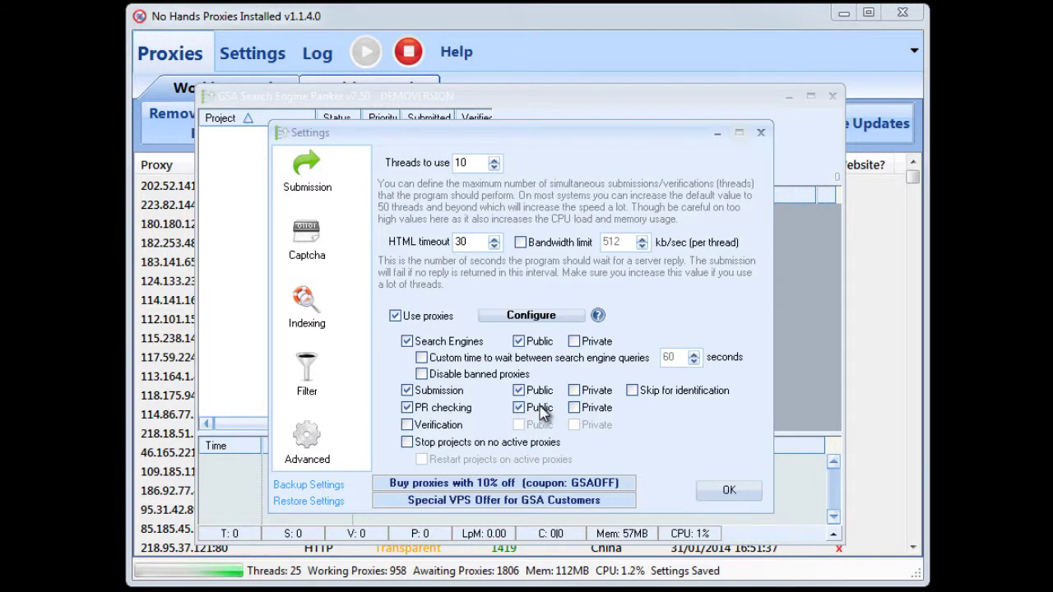
{"action": "left_click", "coordinate": [444, 429]}
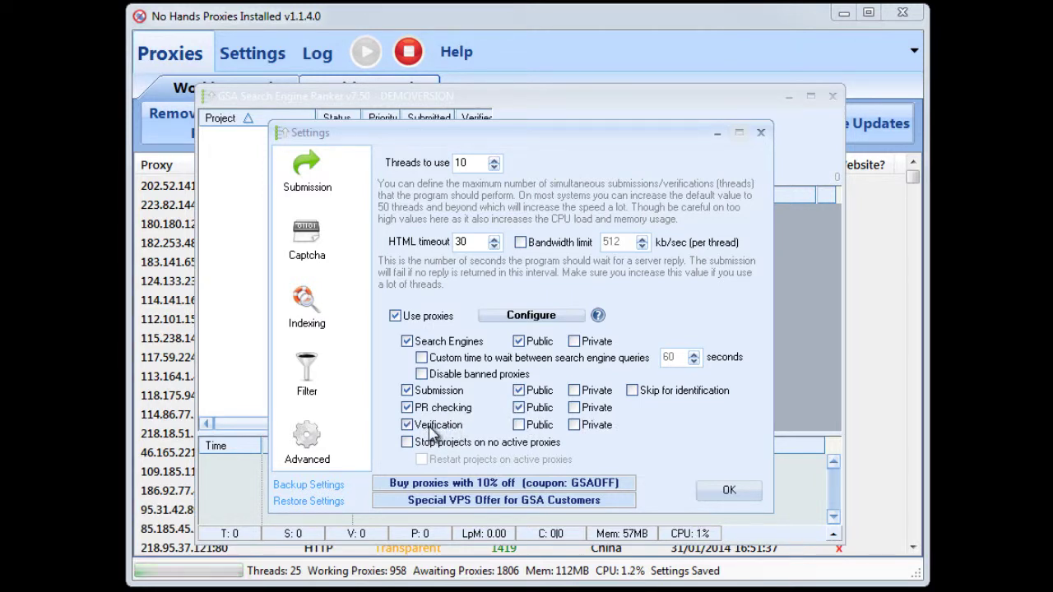
{"action": "left_click", "coordinate": [419, 436]}
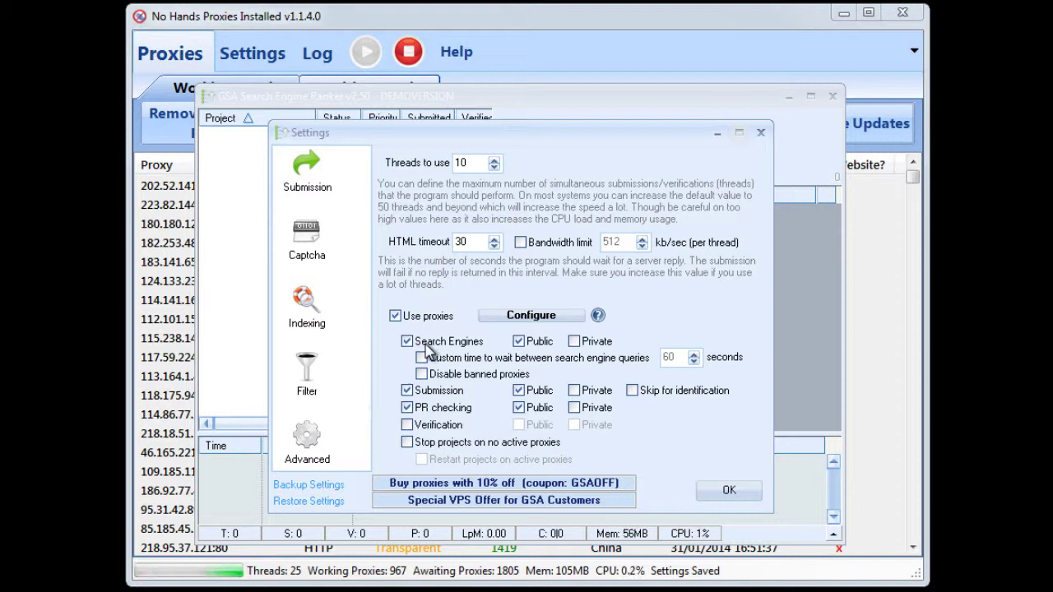
Step: Open the proxy sites editor from the proxy configuration and deselect every enabled proxy site
{"action": "left_click", "coordinate": [532, 319]}
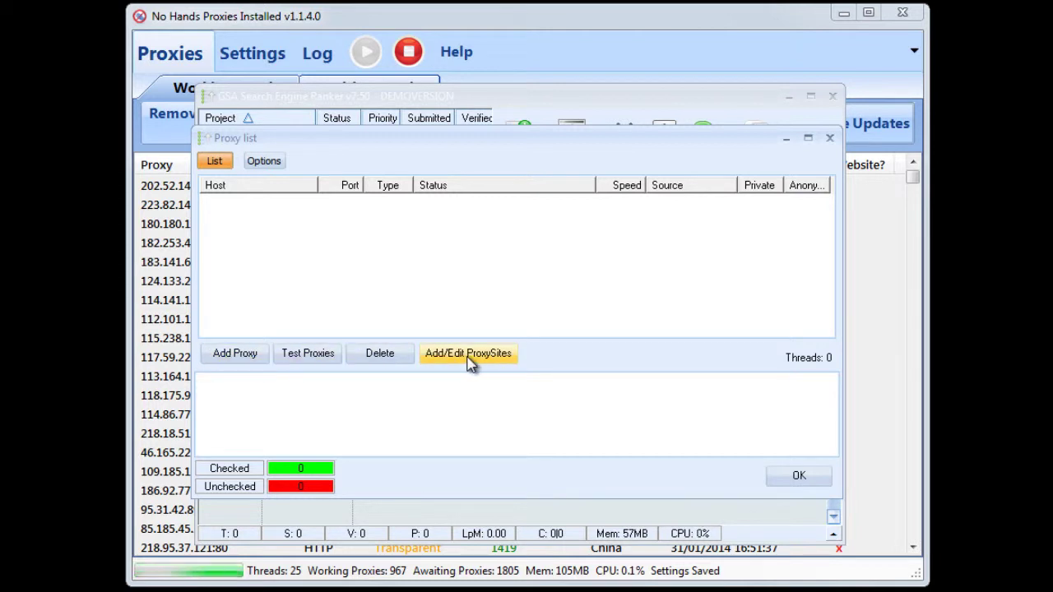
{"action": "left_click", "coordinate": [468, 355]}
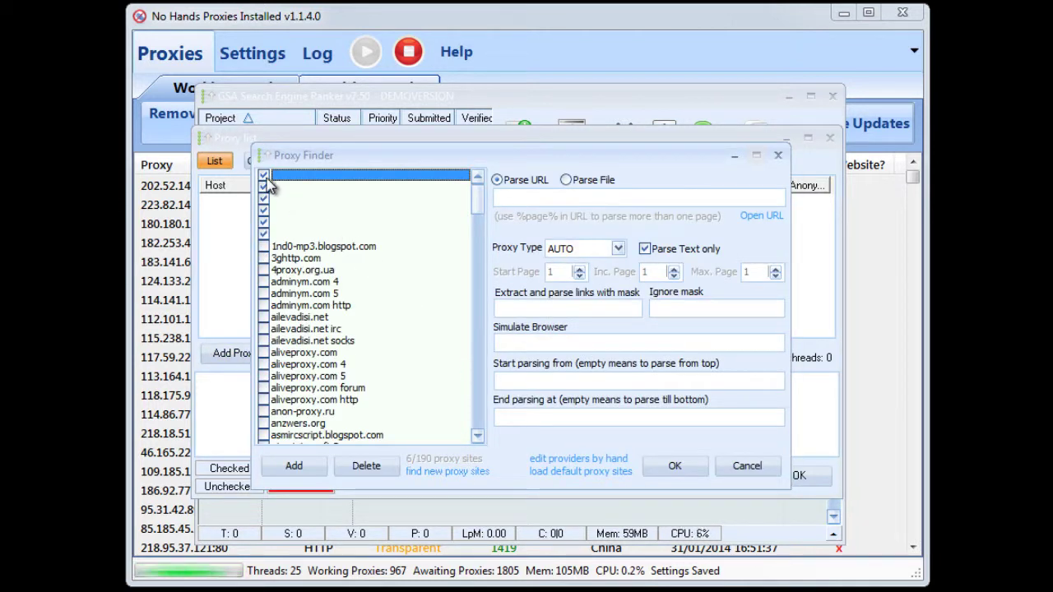
{"action": "left_click", "coordinate": [264, 210]}
{"action": "left_click", "coordinate": [264, 222]}
{"action": "left_click", "coordinate": [264, 210]}
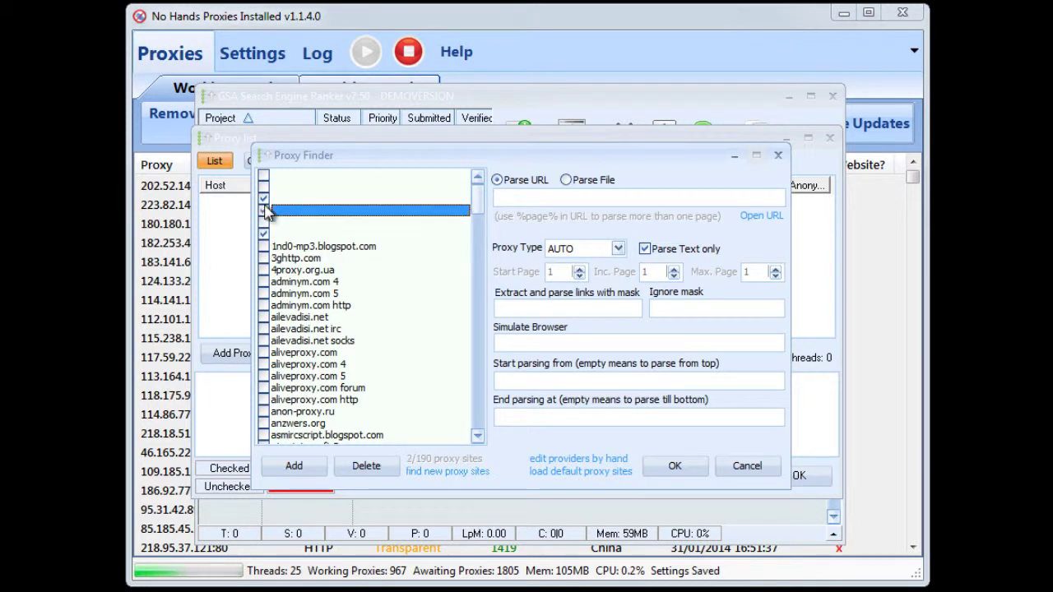
{"action": "left_click", "coordinate": [264, 199]}
{"action": "left_click", "coordinate": [264, 210]}
{"action": "left_click", "coordinate": [264, 234]}
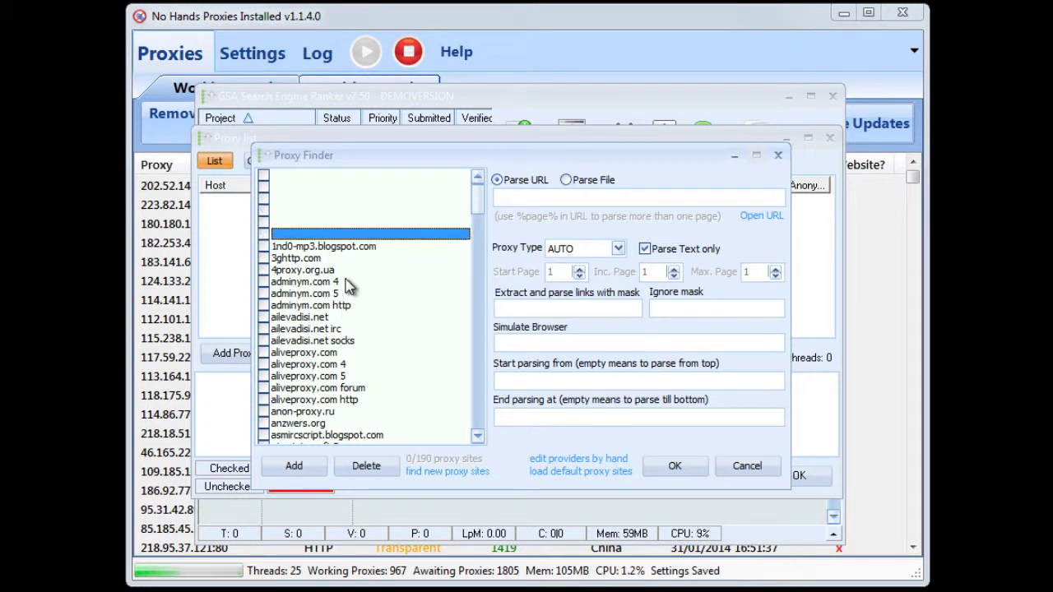
{"action": "scroll", "coordinate": [308, 229], "scroll_direction": "down", "scroll_amount": 15}
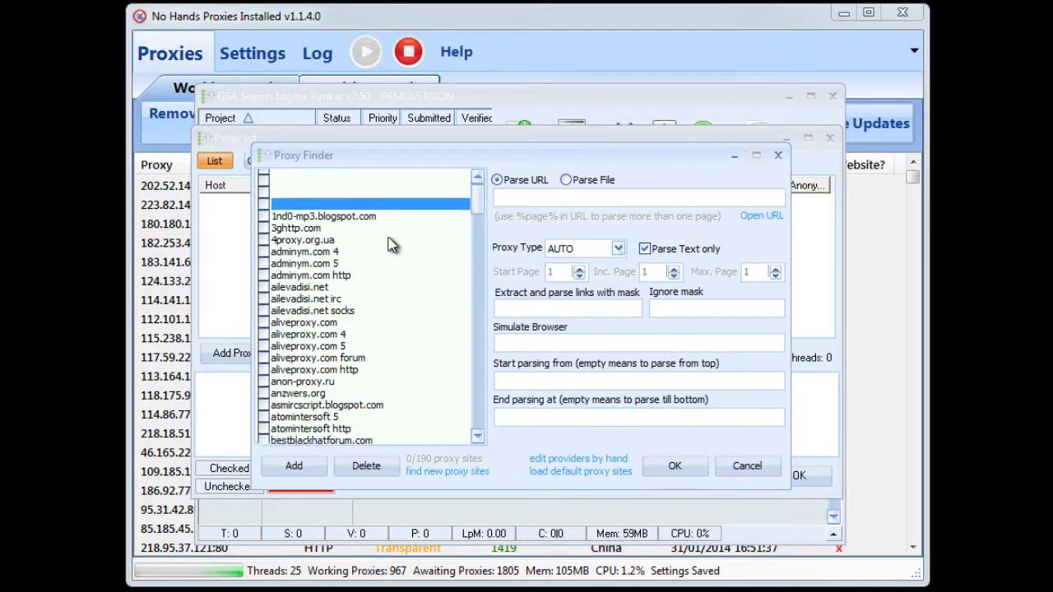
{"action": "scroll", "coordinate": [275, 281], "scroll_direction": "down", "scroll_amount": 15}
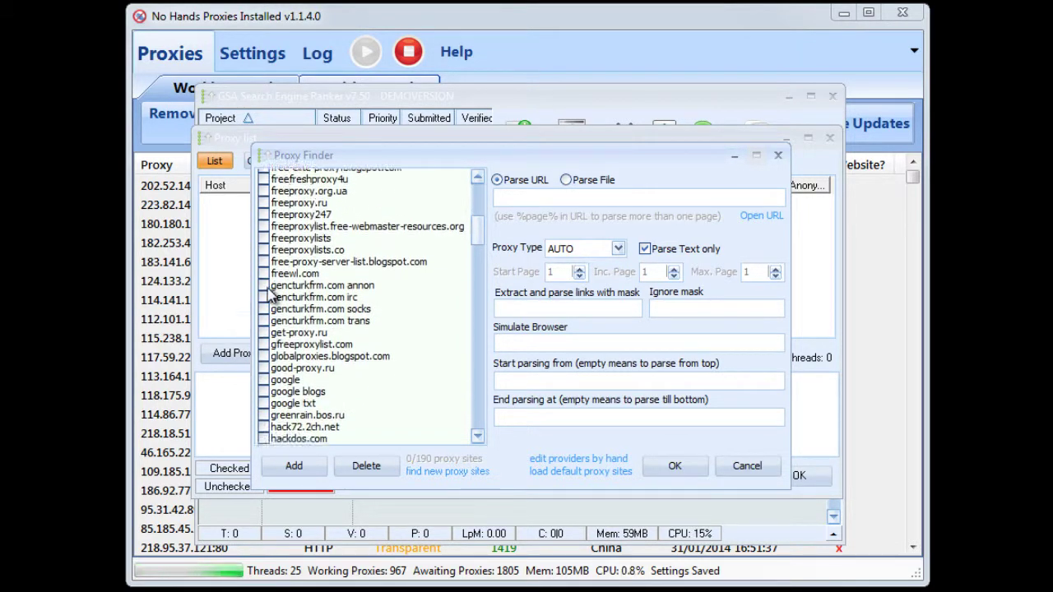
{"action": "scroll", "coordinate": [292, 279], "scroll_direction": "down", "scroll_amount": 15}
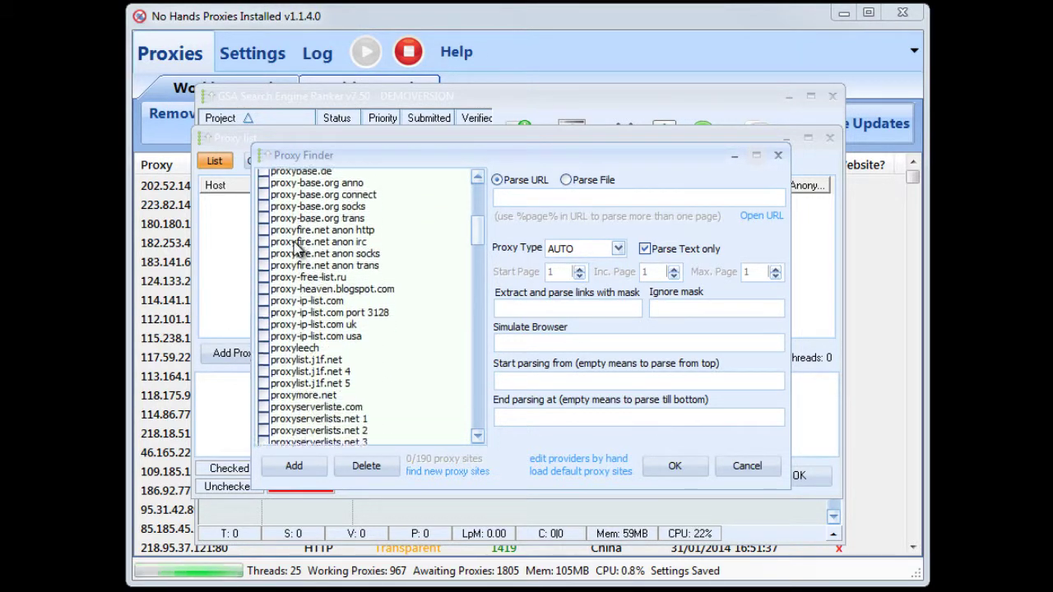
{"action": "scroll", "coordinate": [296, 246], "scroll_direction": "down", "scroll_amount": 3}
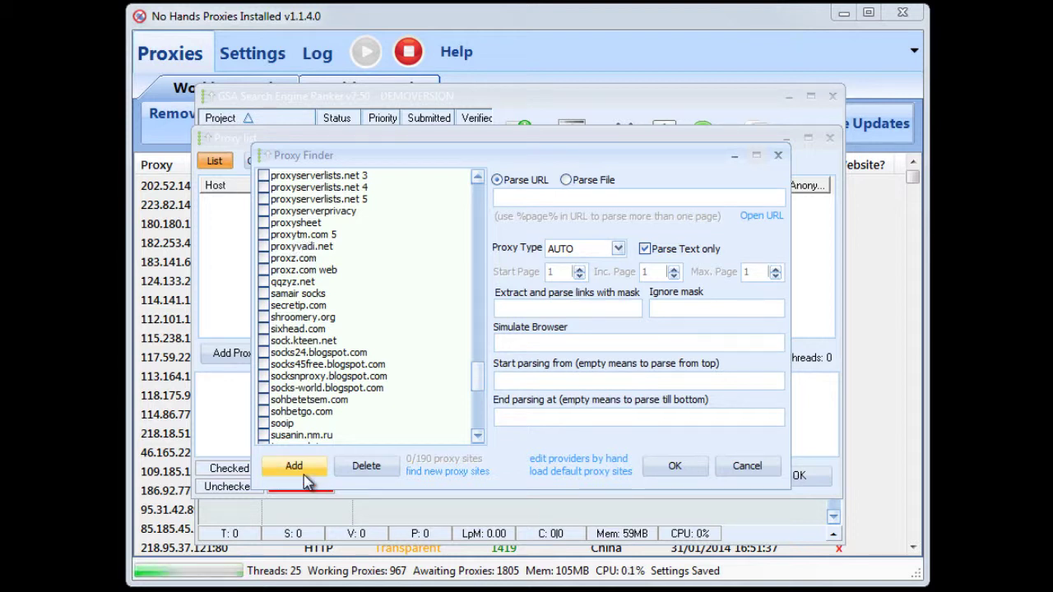
{"action": "left_click", "coordinate": [304, 474]}
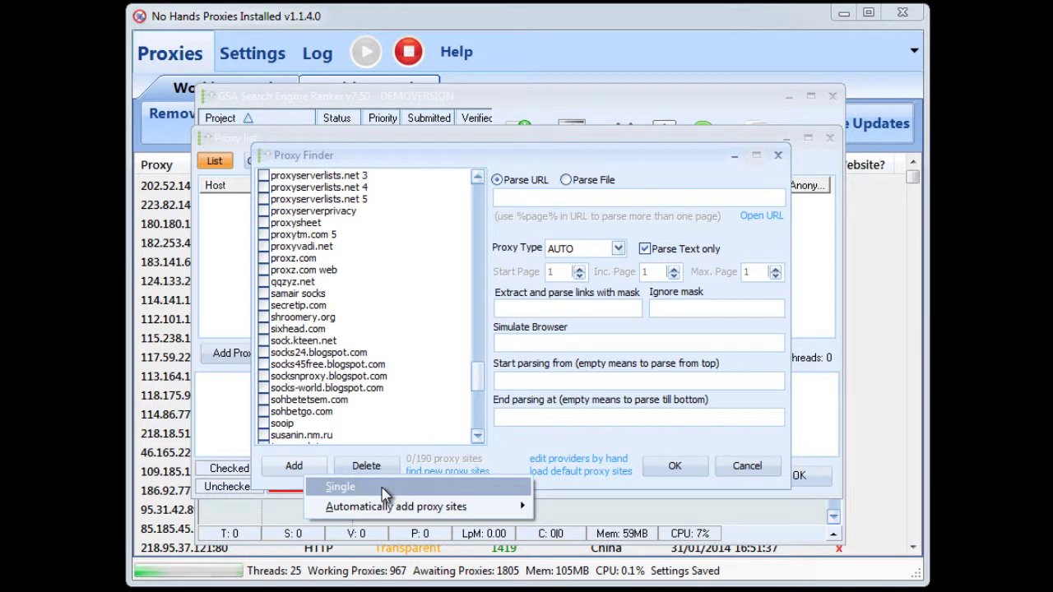
{"action": "left_click", "coordinate": [385, 493]}
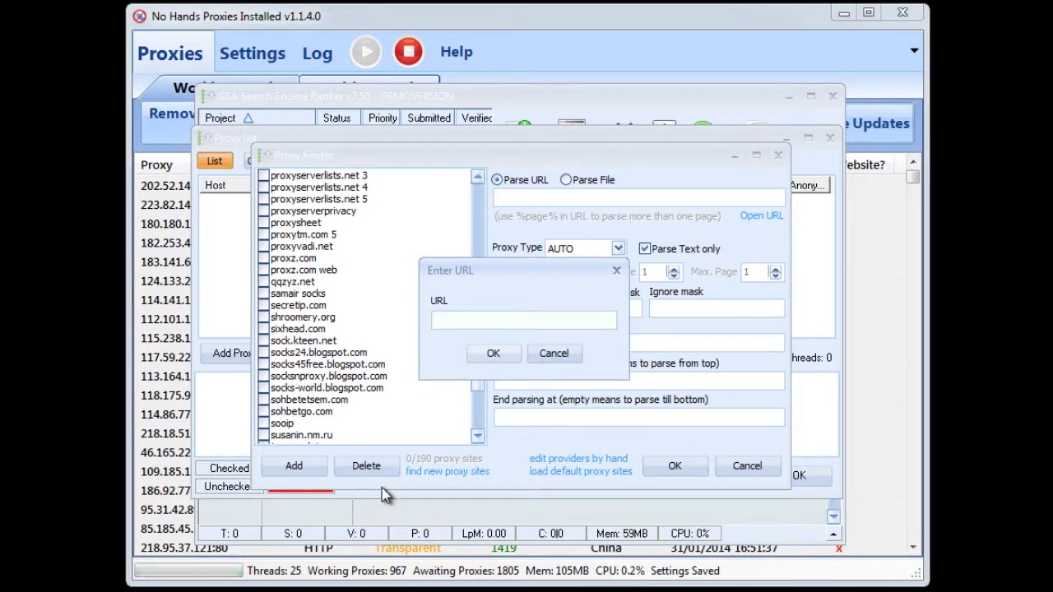
{"action": "left_click", "coordinate": [554, 353]}
{"action": "left_click", "coordinate": [319, 468]}
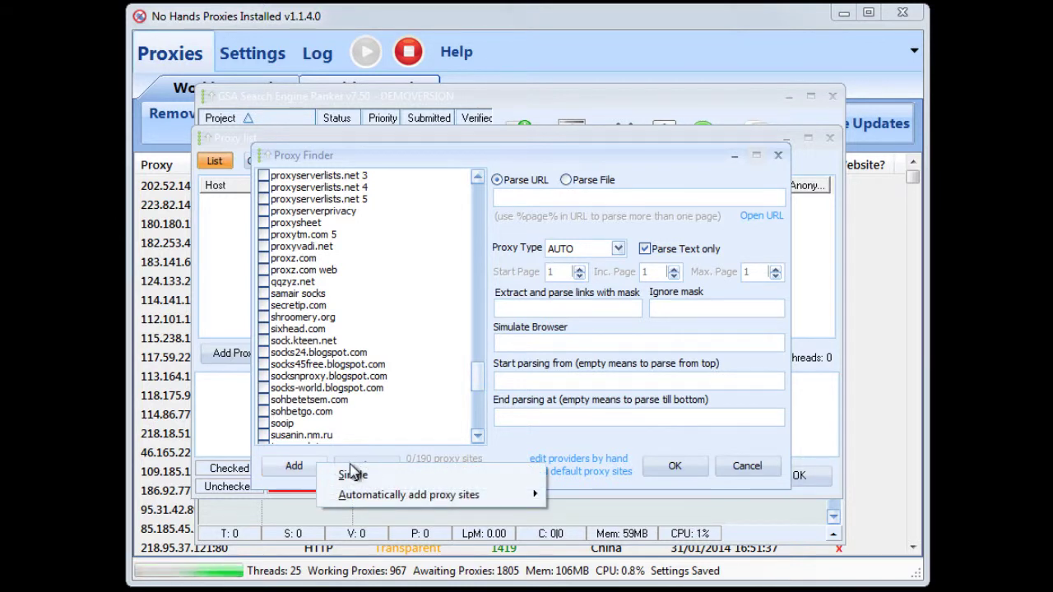
{"action": "left_click", "coordinate": [367, 479]}
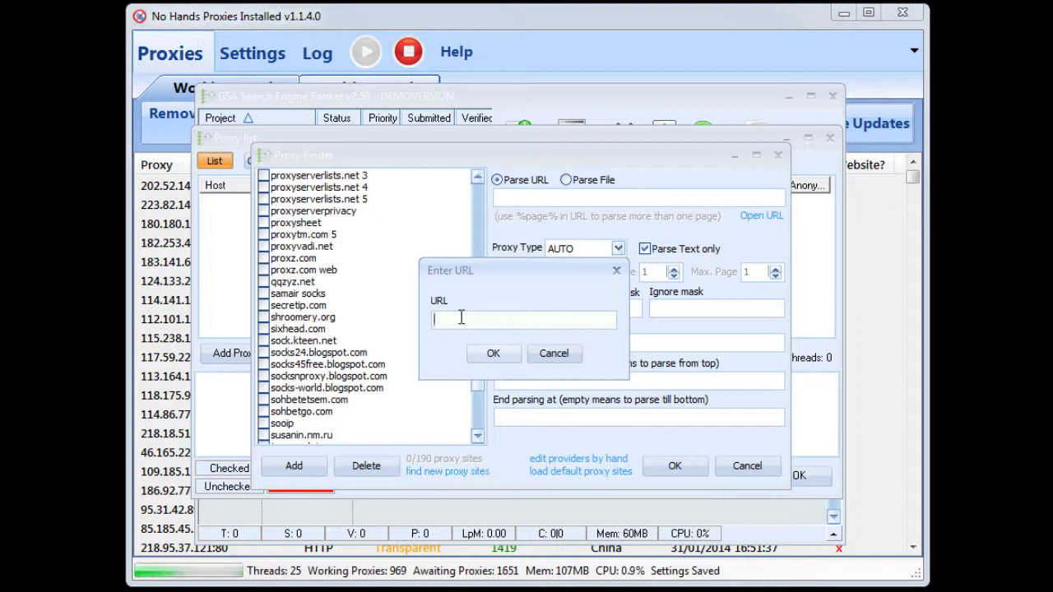
{"action": "type", "text": "http://"}
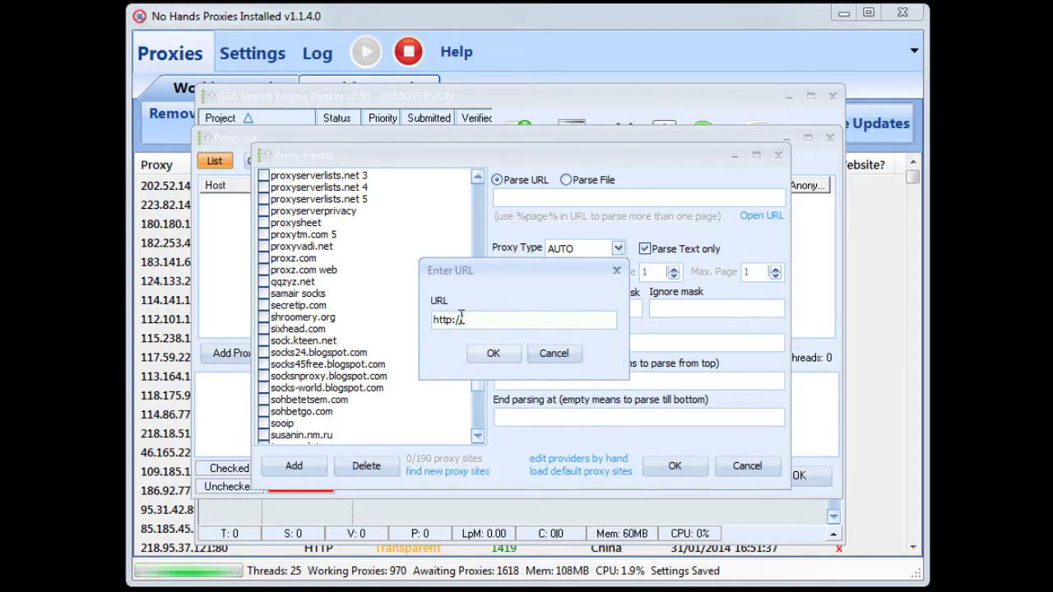
{"action": "type", "text": "ProxyFile.com"}
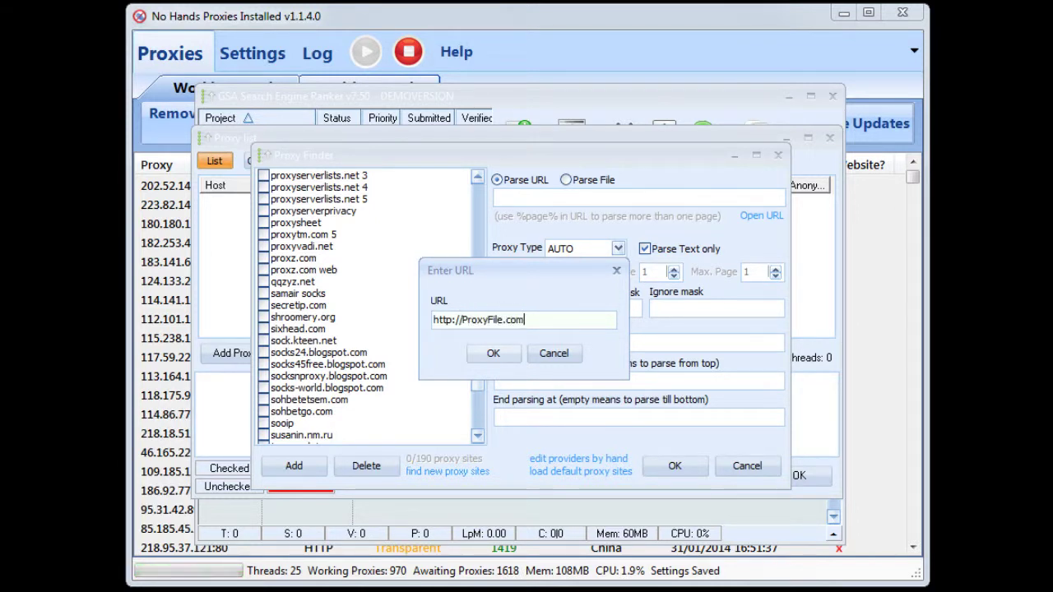
{"action": "left_click", "coordinate": [493, 354]}
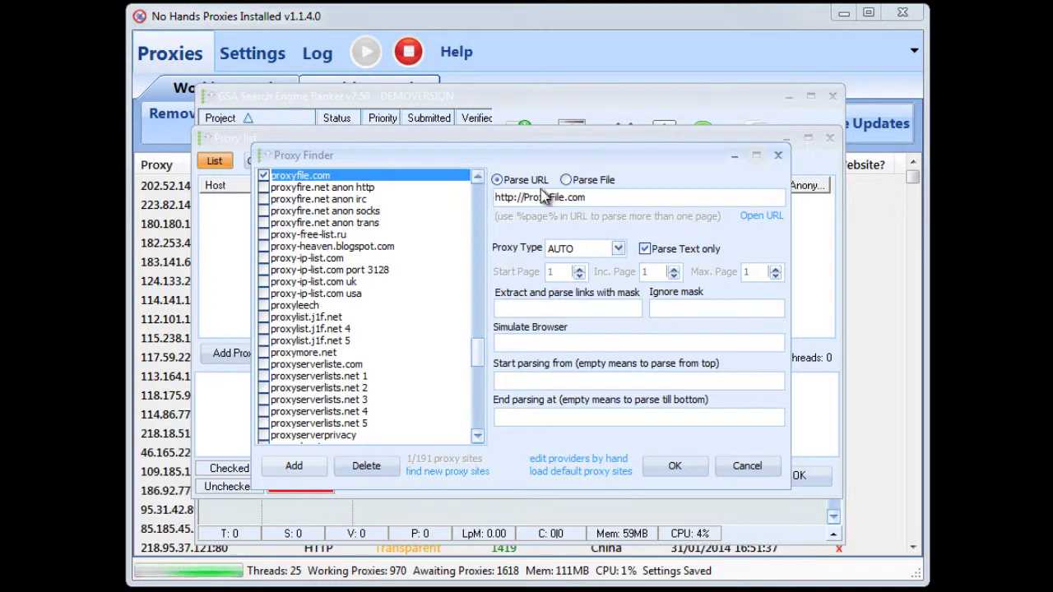
{"action": "left_click", "coordinate": [566, 181]}
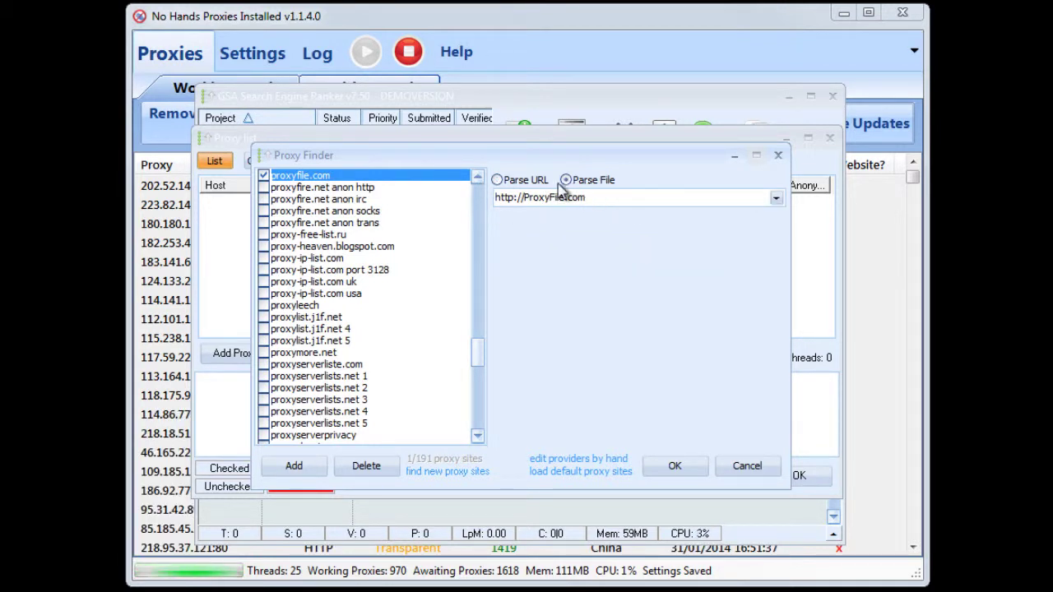
Step: Set the proxyfile.com site's Parse File source to output.txt in the No Hands Proxies documents folder and accept the proxy site changes
{"action": "left_click", "coordinate": [498, 179]}
{"action": "left_click", "coordinate": [575, 182]}
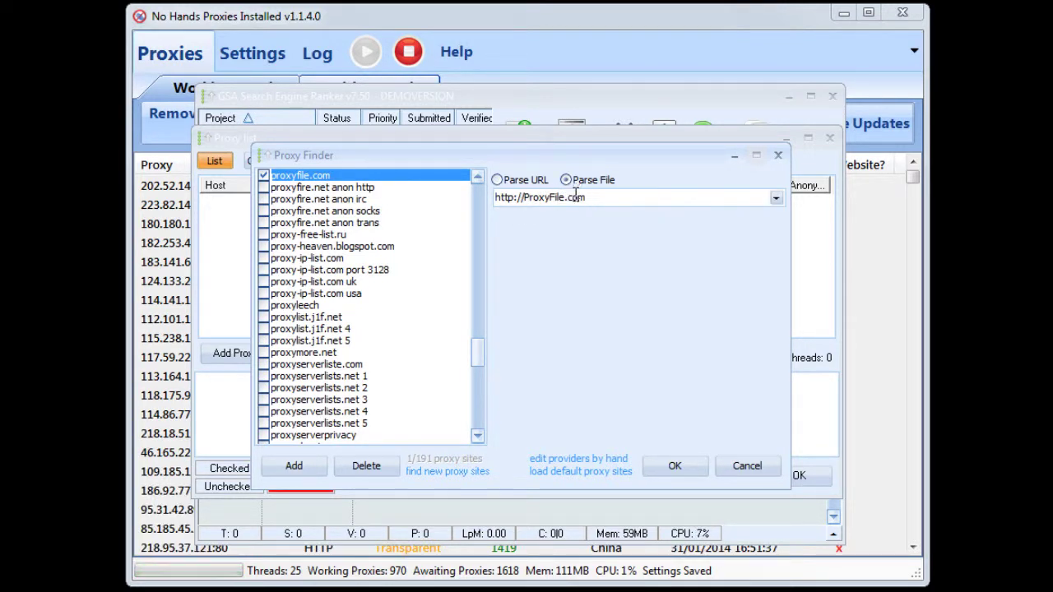
{"action": "left_click", "coordinate": [777, 200]}
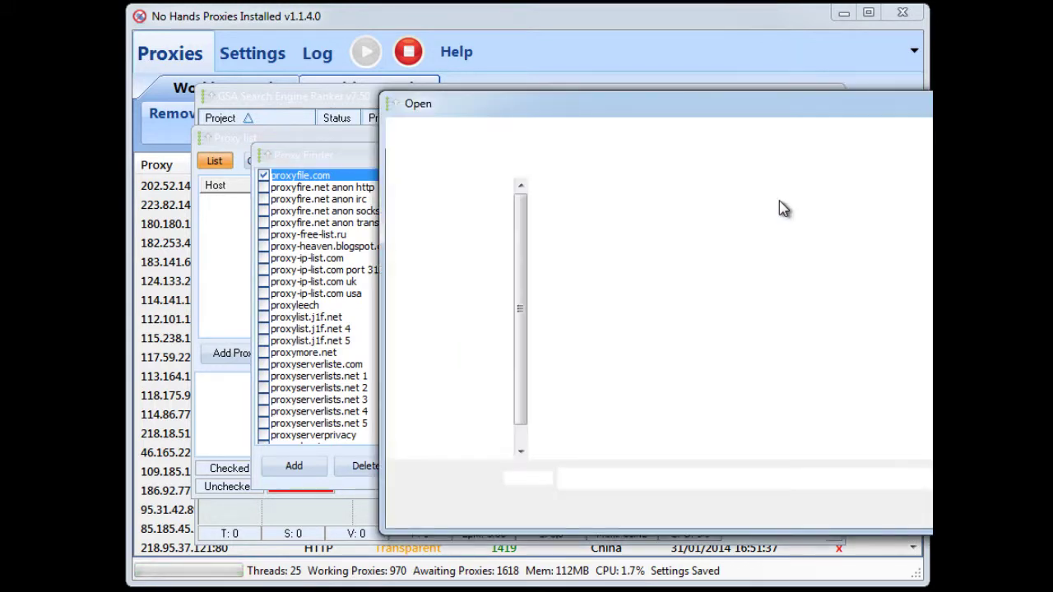
{"action": "left_click_drag", "start_coordinate": [691, 117], "coordinate": [440, 118]}
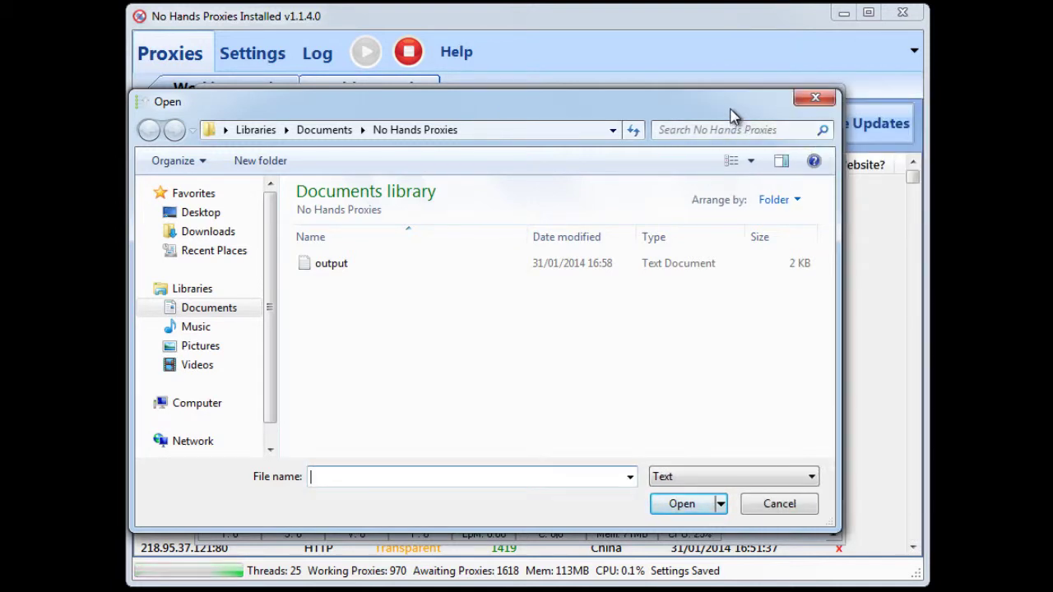
{"action": "left_click_drag", "start_coordinate": [732, 115], "coordinate": [766, 96]}
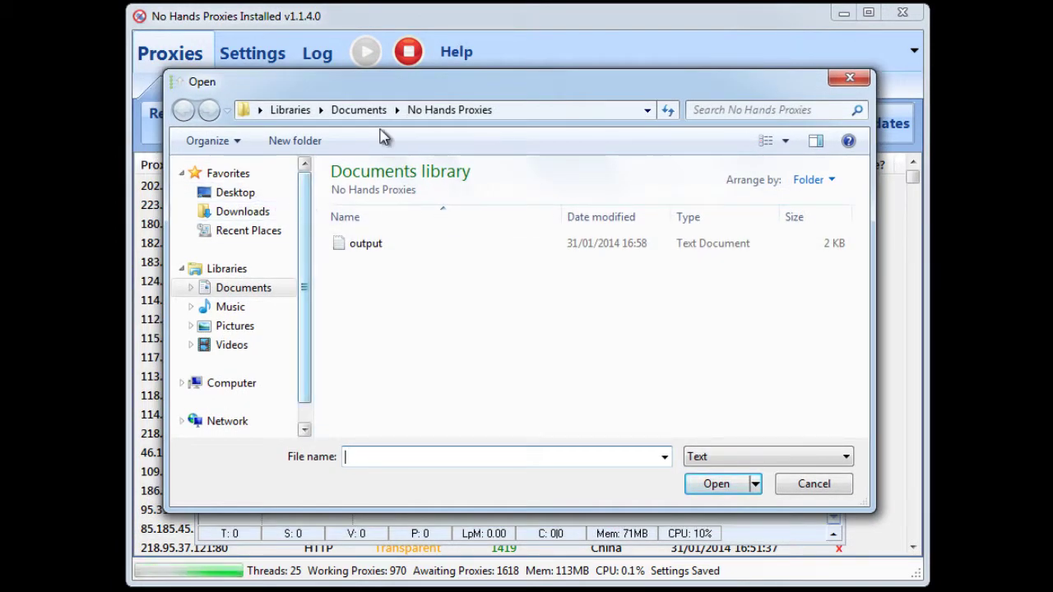
{"action": "left_click", "coordinate": [367, 248]}
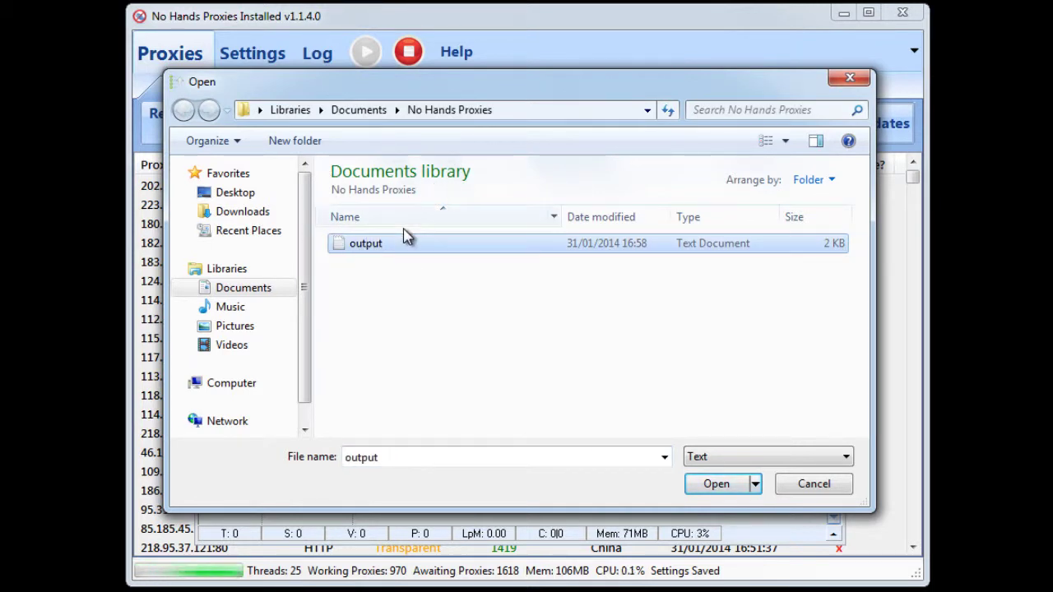
{"action": "double_click", "coordinate": [359, 245]}
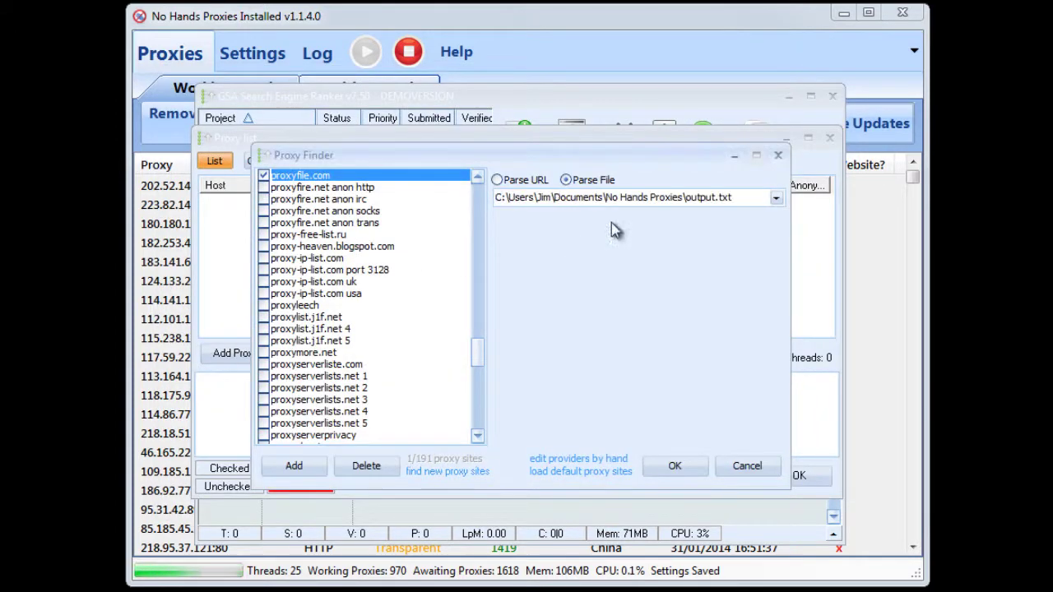
{"action": "left_click_drag", "start_coordinate": [732, 201], "coordinate": [495, 201]}
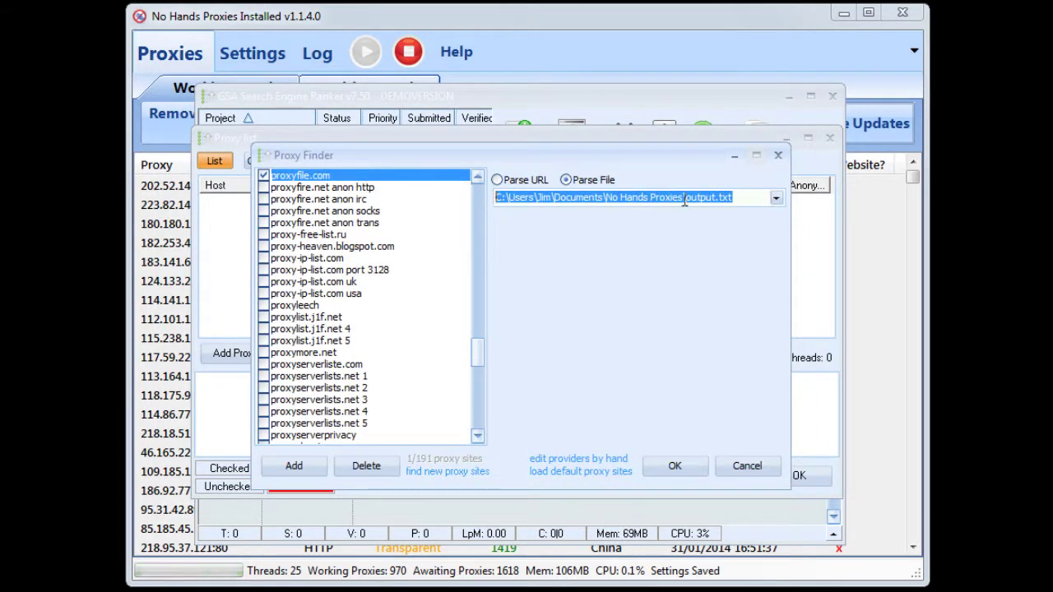
{"action": "left_click", "coordinate": [683, 198]}
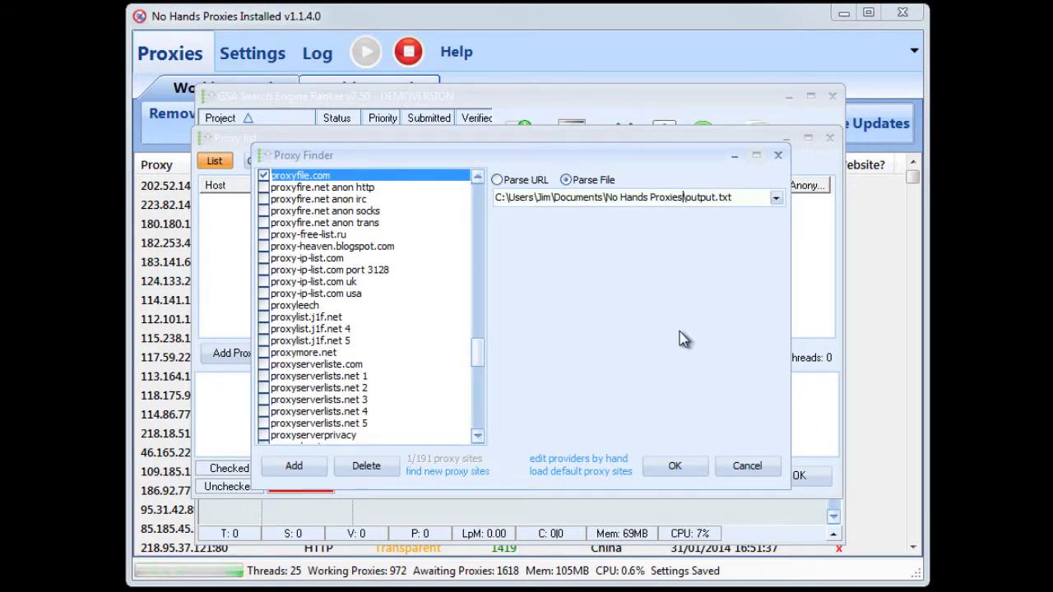
{"action": "left_click", "coordinate": [676, 466]}
Step: Add the proxies from the enabled proxyfile.com site to the proxy list, review the enlarged list and accept it
{"action": "left_click", "coordinate": [245, 361]}
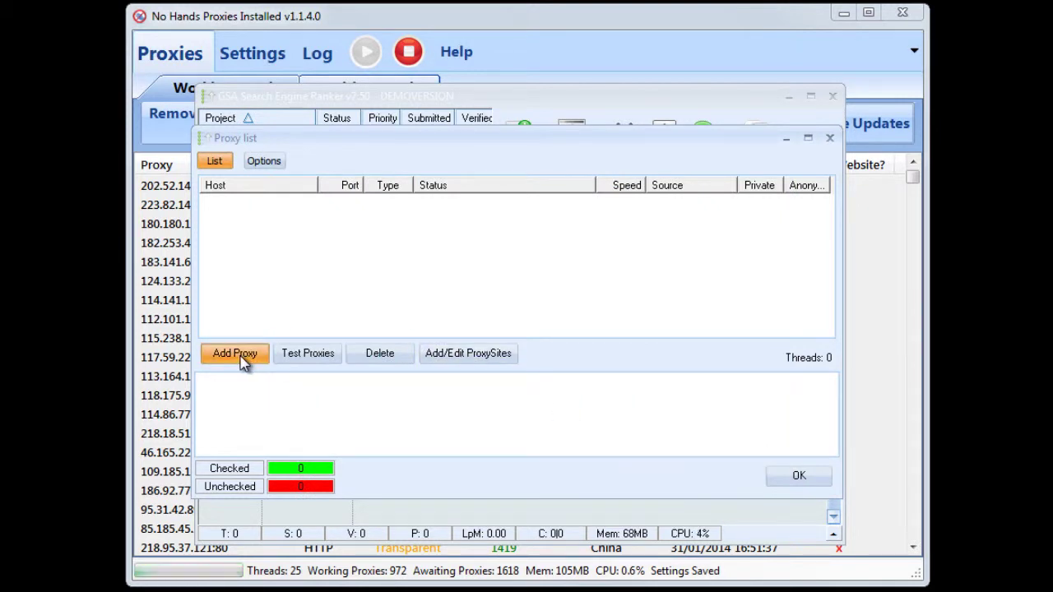
{"action": "left_click", "coordinate": [329, 375]}
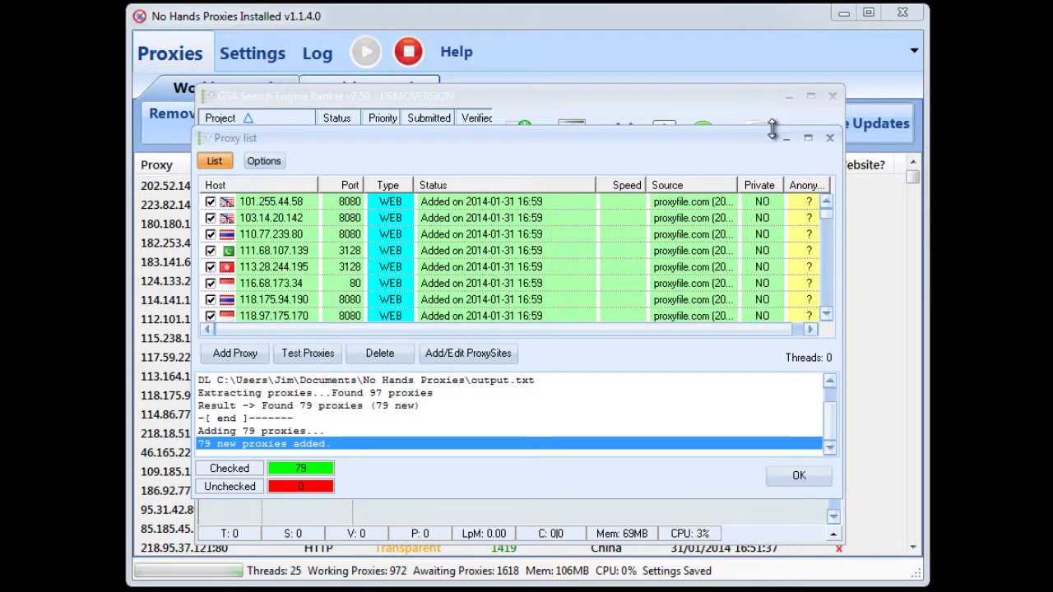
{"action": "left_click", "coordinate": [808, 140]}
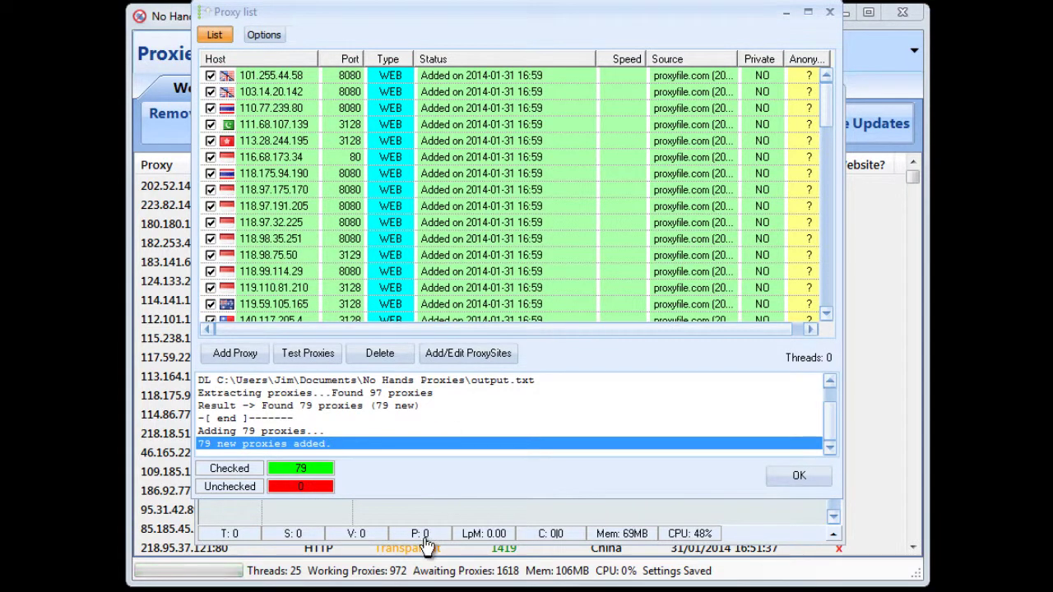
{"action": "left_click", "coordinate": [419, 539]}
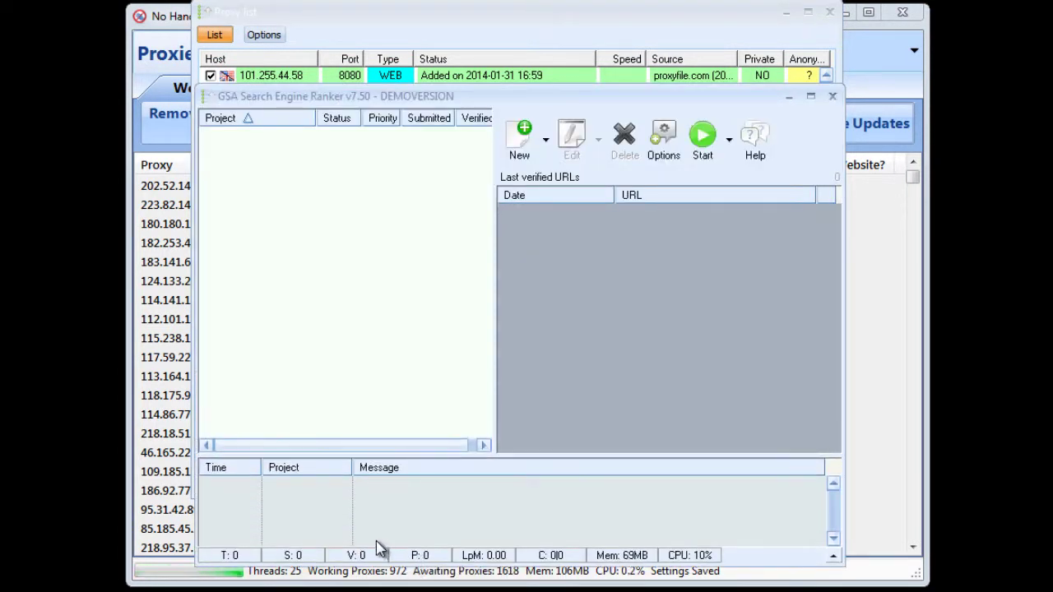
{"action": "left_click", "coordinate": [604, 31]}
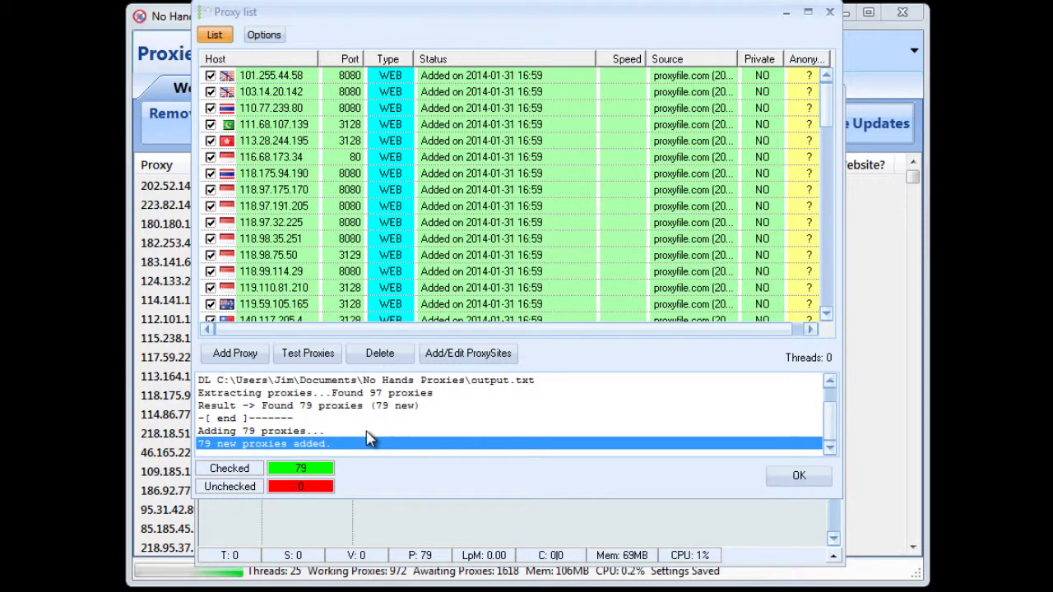
{"action": "left_click", "coordinate": [802, 479]}
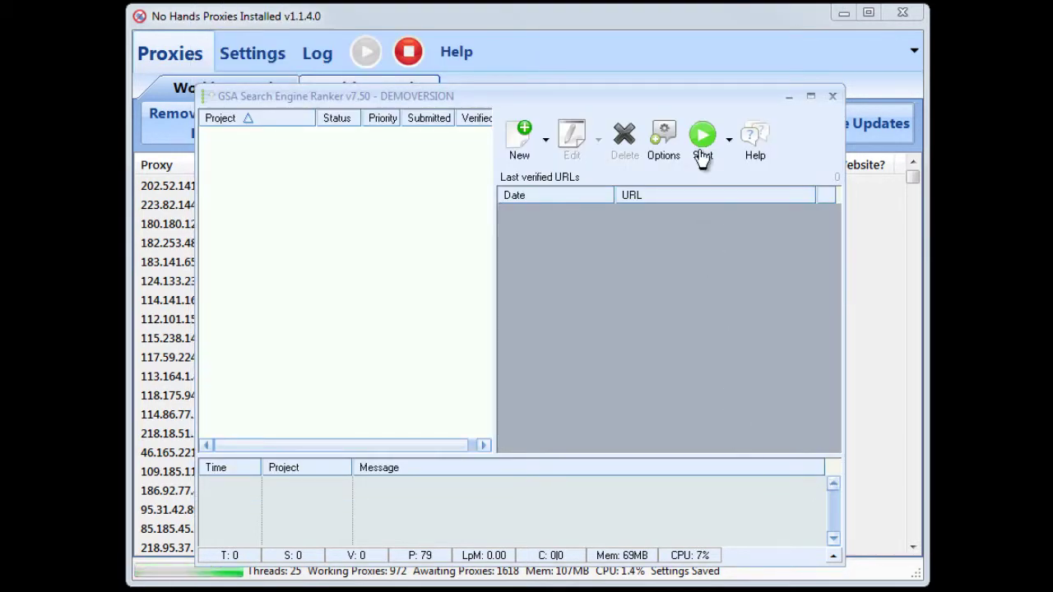
Step: Open the Submission settings in the program options
{"action": "left_click", "coordinate": [663, 138]}
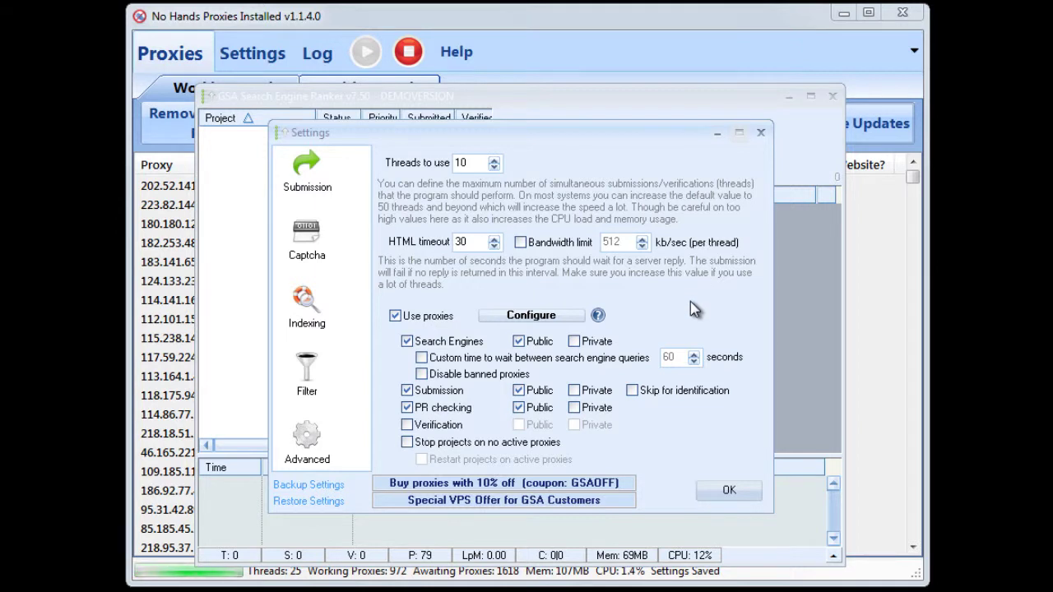